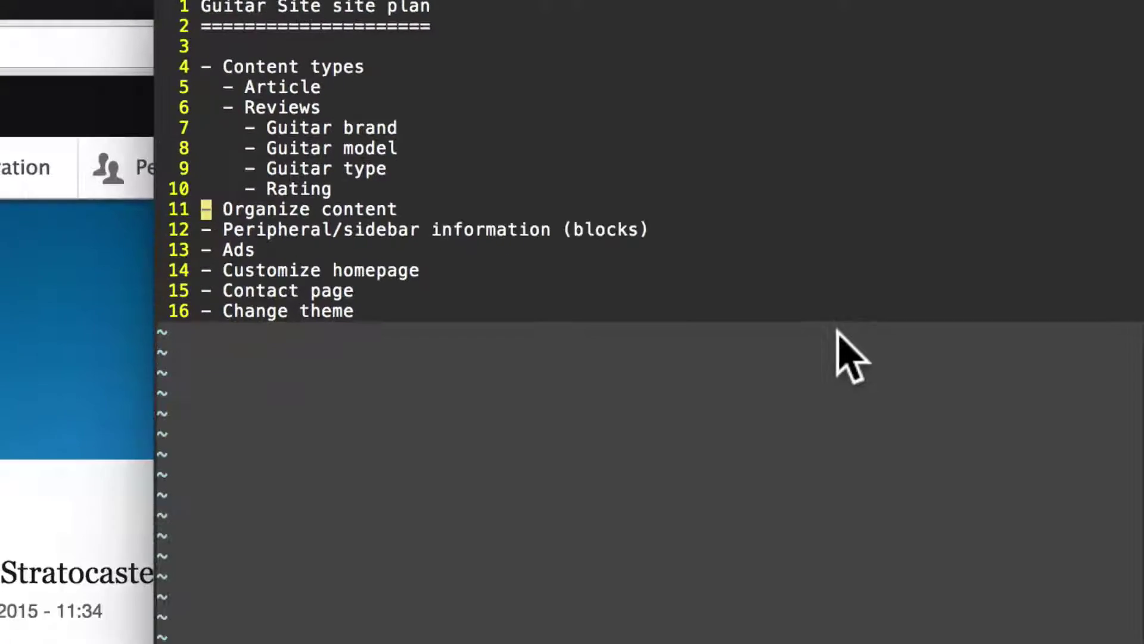
# Step: Switch to the browser and scroll over the Drupal Guitar Fans homepage
pyautogui.press('super+Tab')
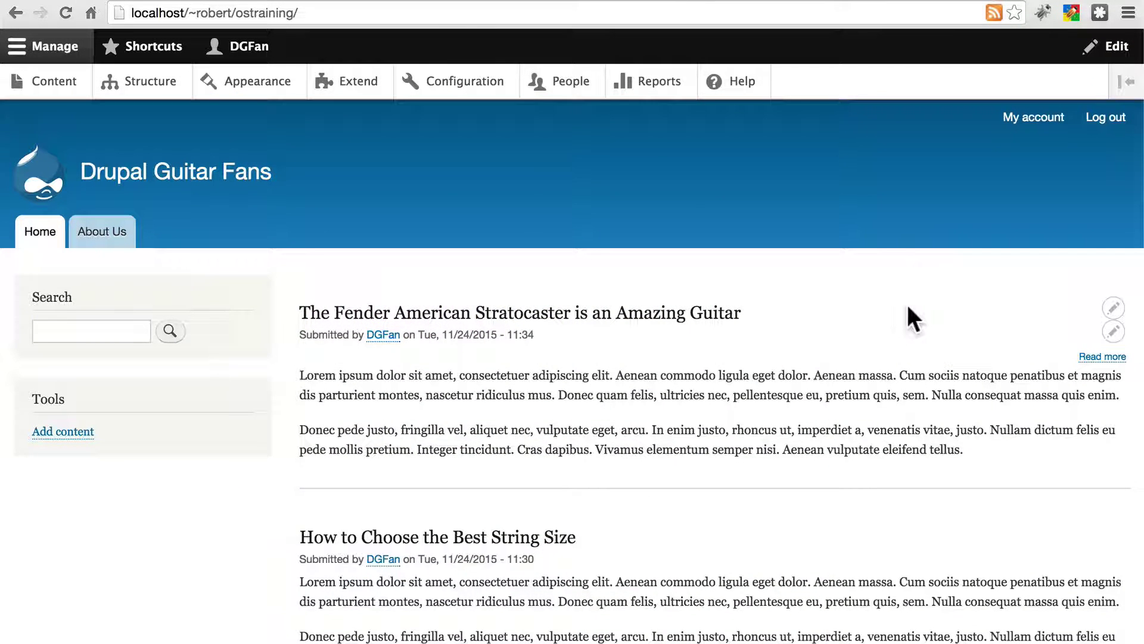
pyautogui.scroll(-7, 904, 309)
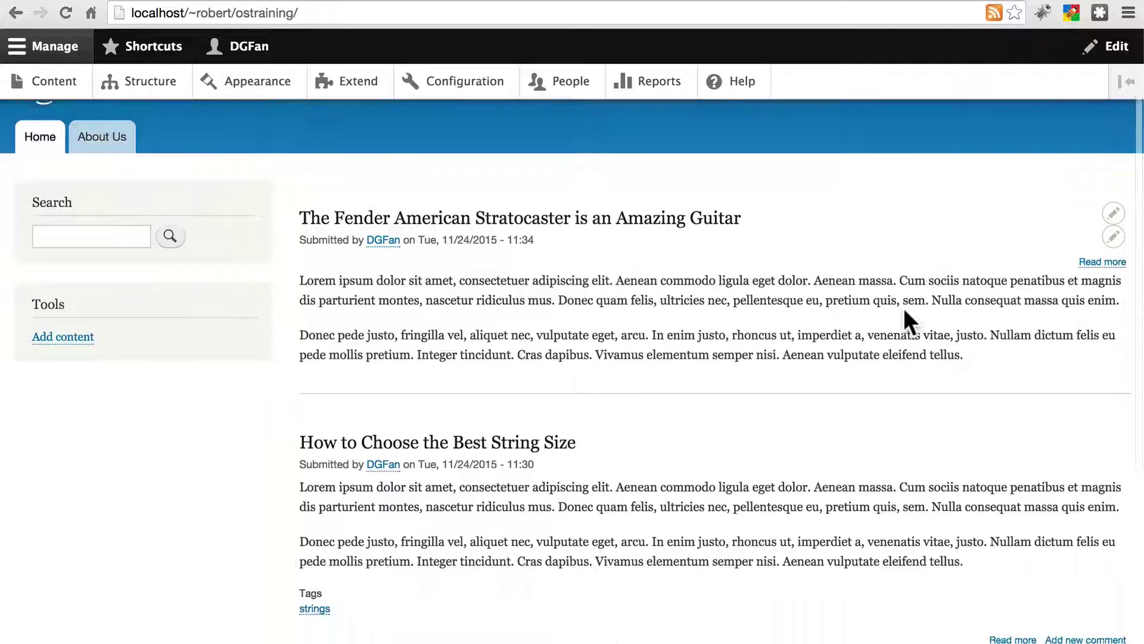
pyautogui.scroll(4, 904, 309)
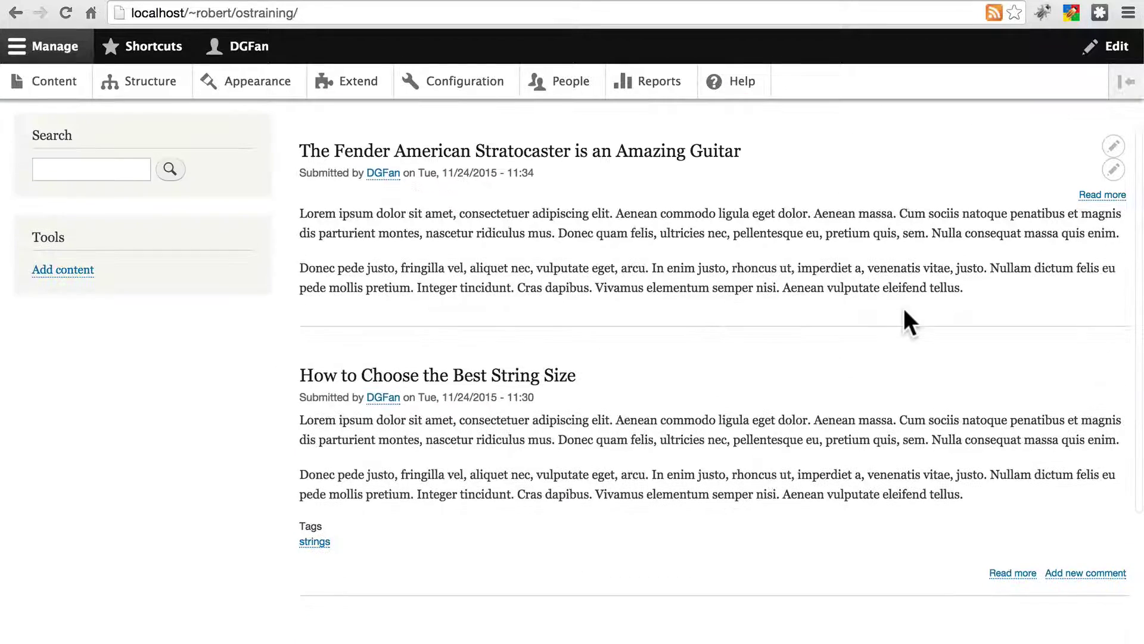
pyautogui.scroll(3, 904, 309)
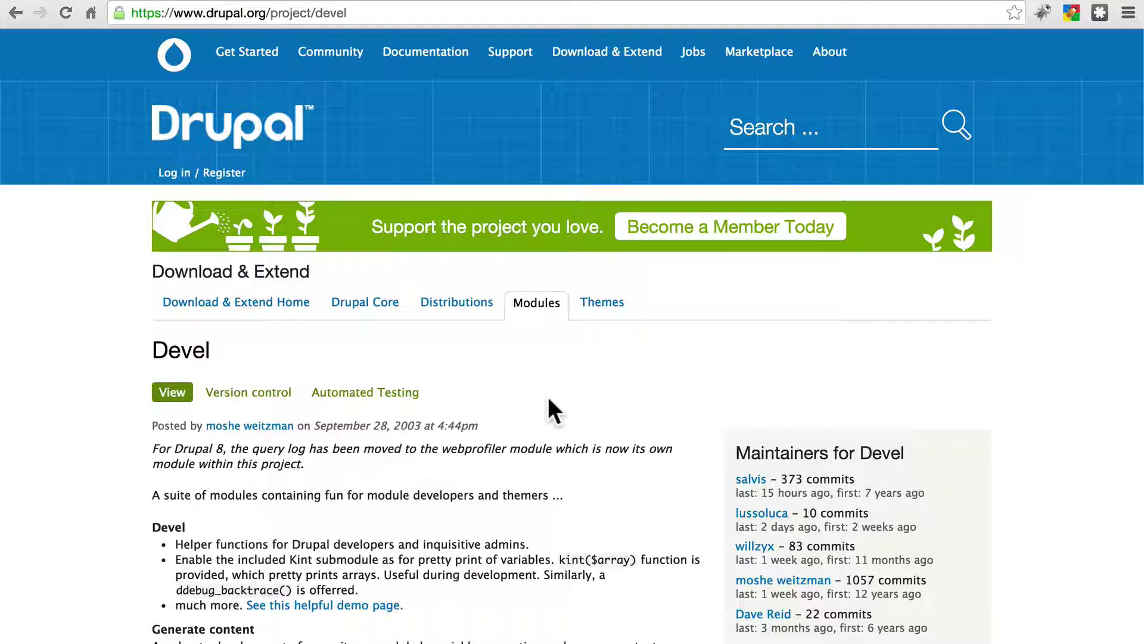
# Step: Scroll down the Devel project page on drupal.org to review its release downloads
pyautogui.scroll(-2, 549, 398)
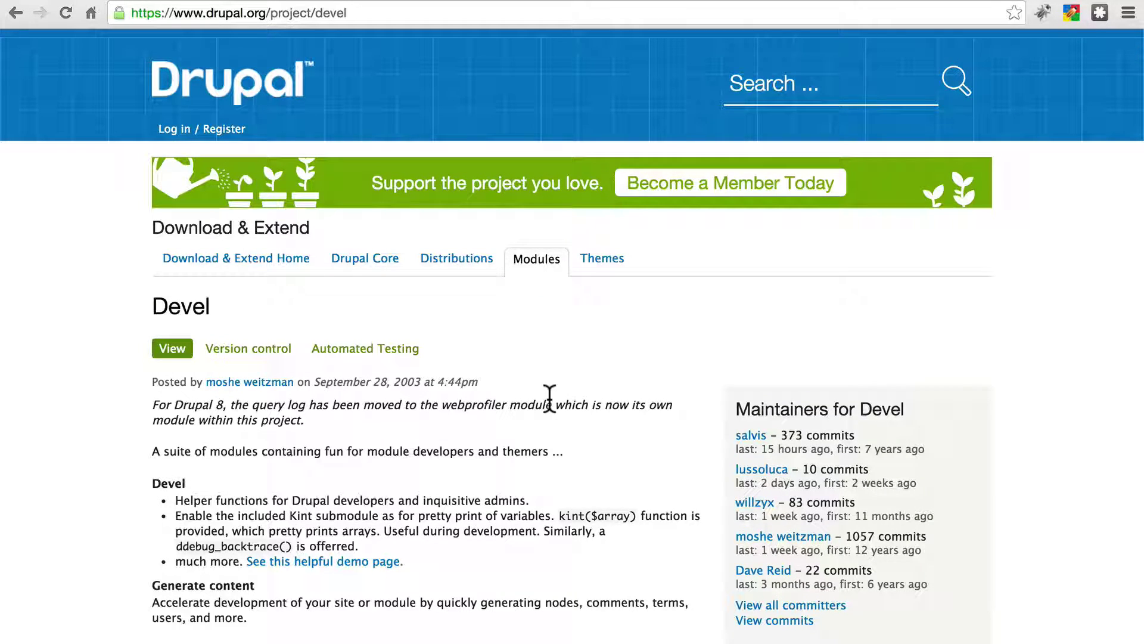
pyautogui.scroll(-10, 548, 399)
pyautogui.scroll(-3, 550, 398)
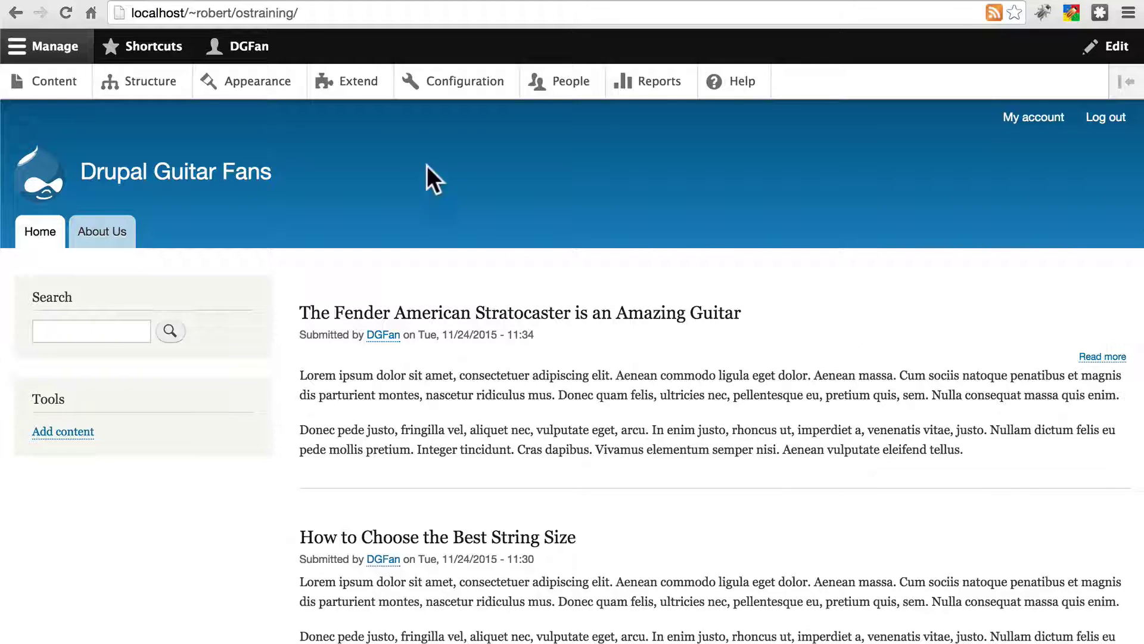
# Step: On the Extend page, tick Devel generate under Development and scroll to Install
pyautogui.click(363, 97)
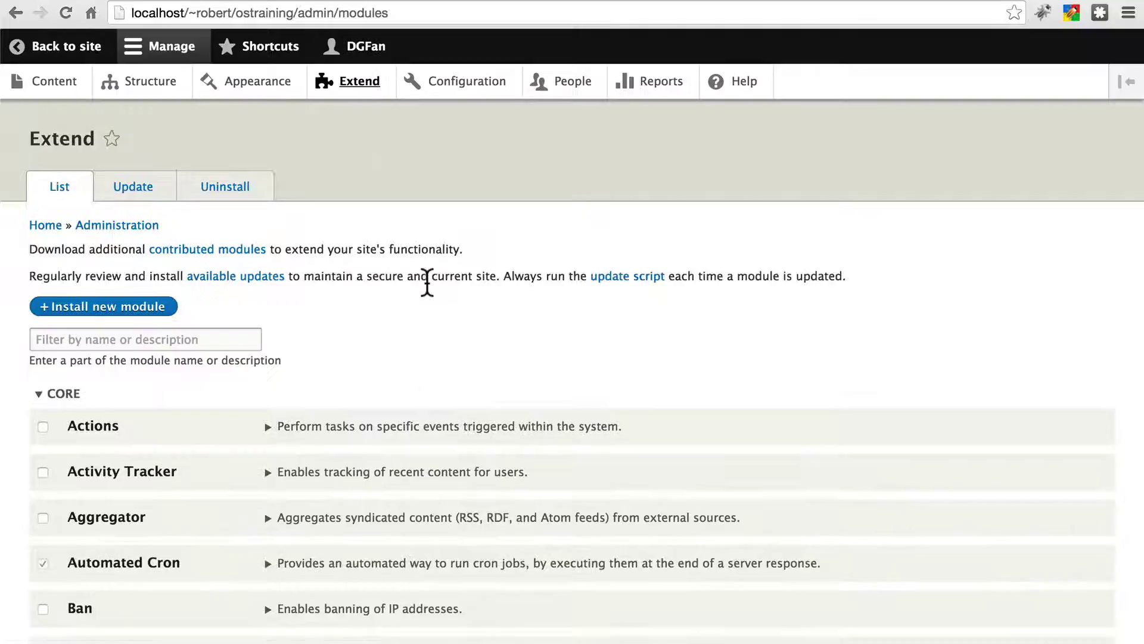
pyautogui.scroll(-20, 427, 282)
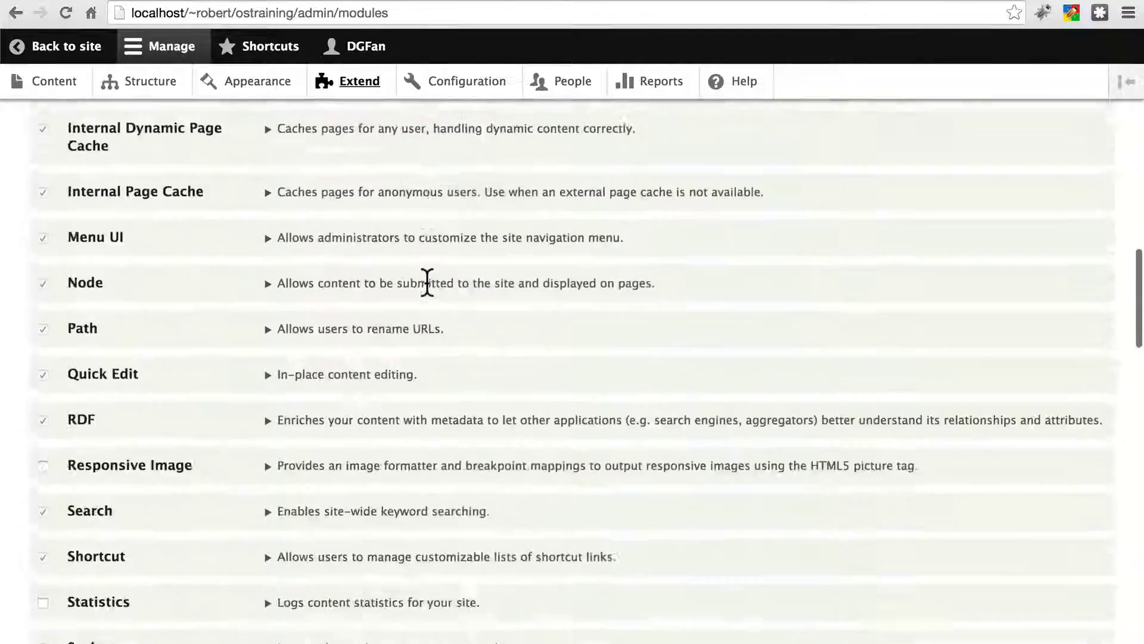
pyautogui.scroll(-18, 427, 282)
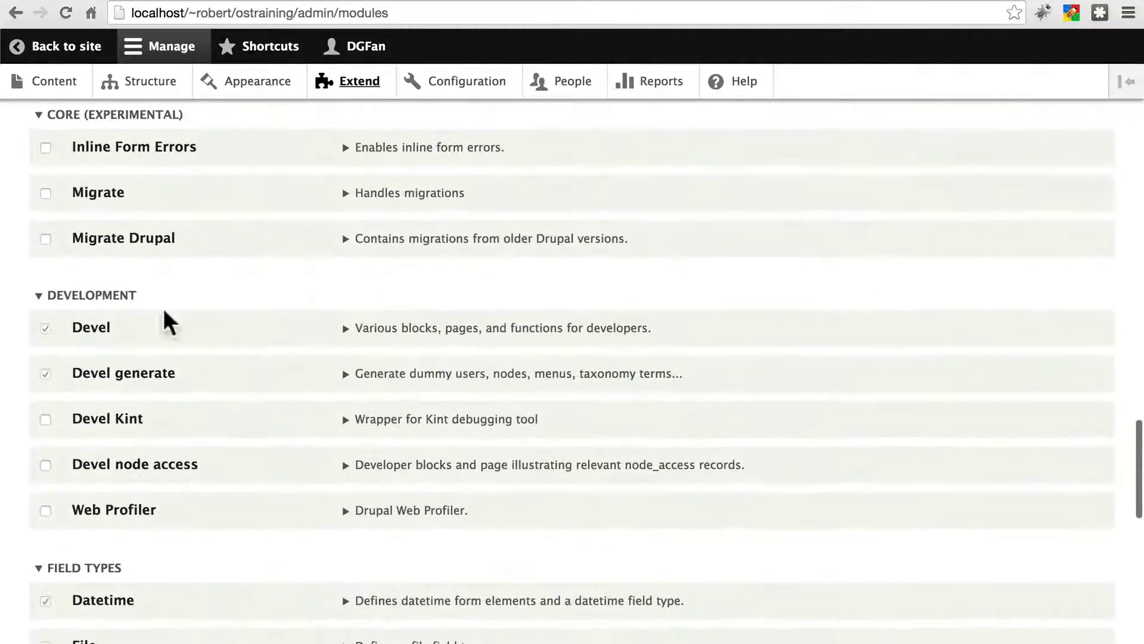
pyautogui.scroll(-3, 200, 317)
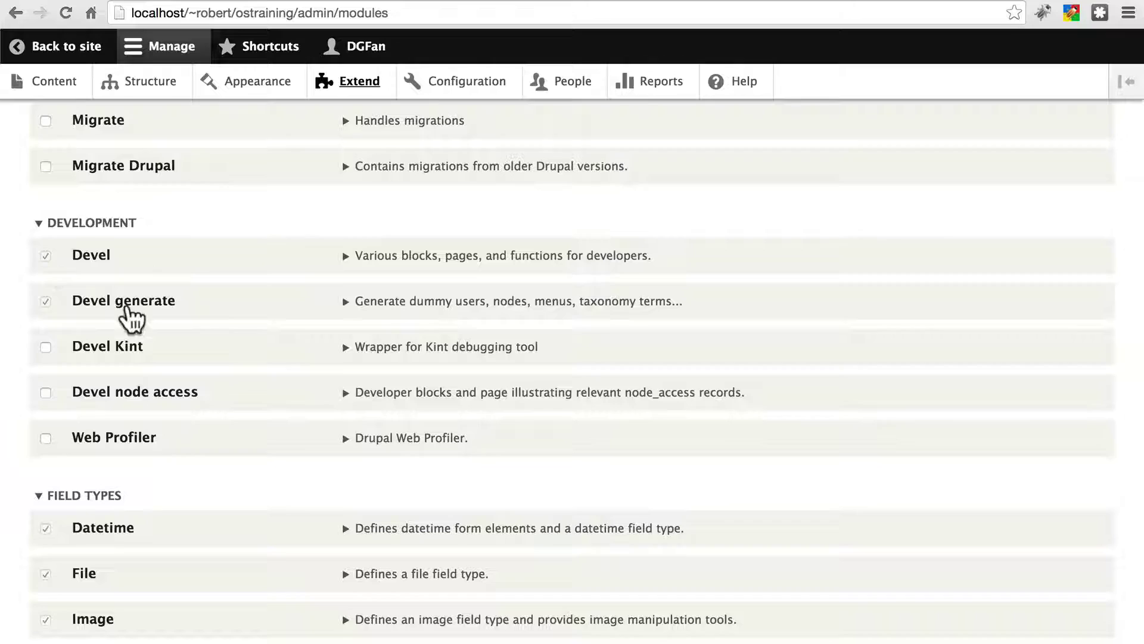
pyautogui.click(45, 300)
pyautogui.scroll(-15, 20, 262)
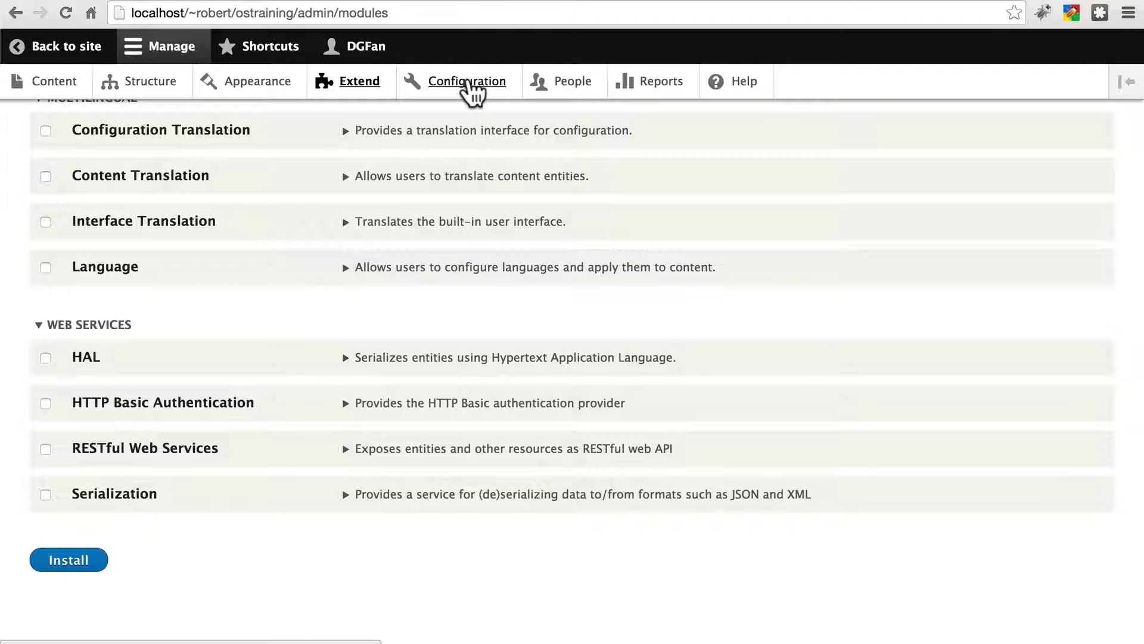
# Step: From Configuration, open Generate content under the Development section
pyautogui.click(470, 83)
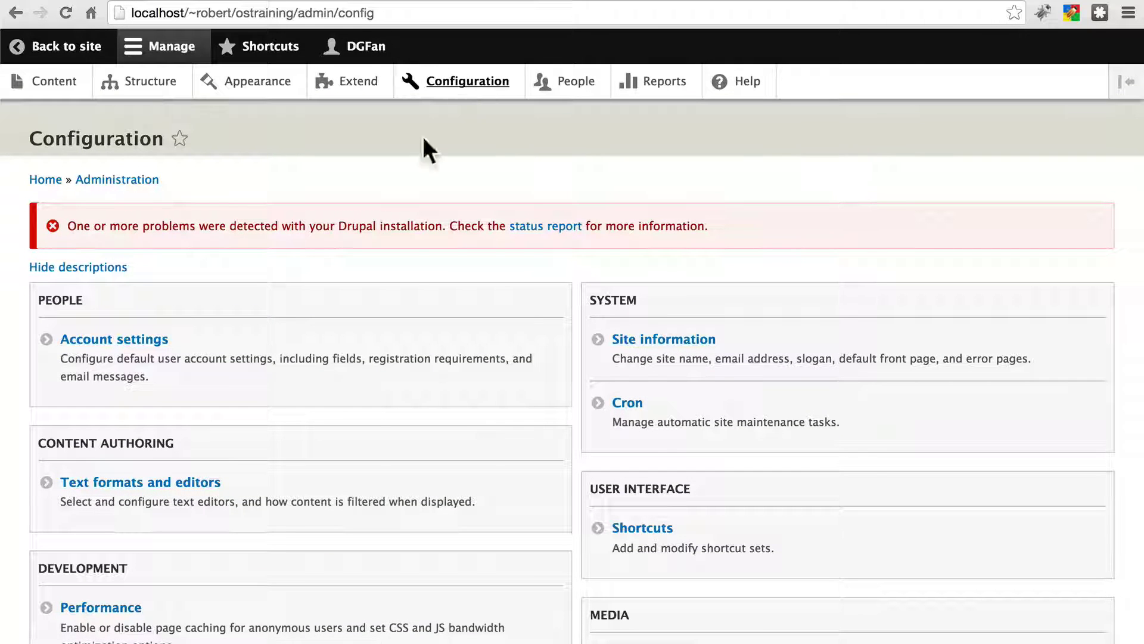
pyautogui.scroll(-5, 382, 244)
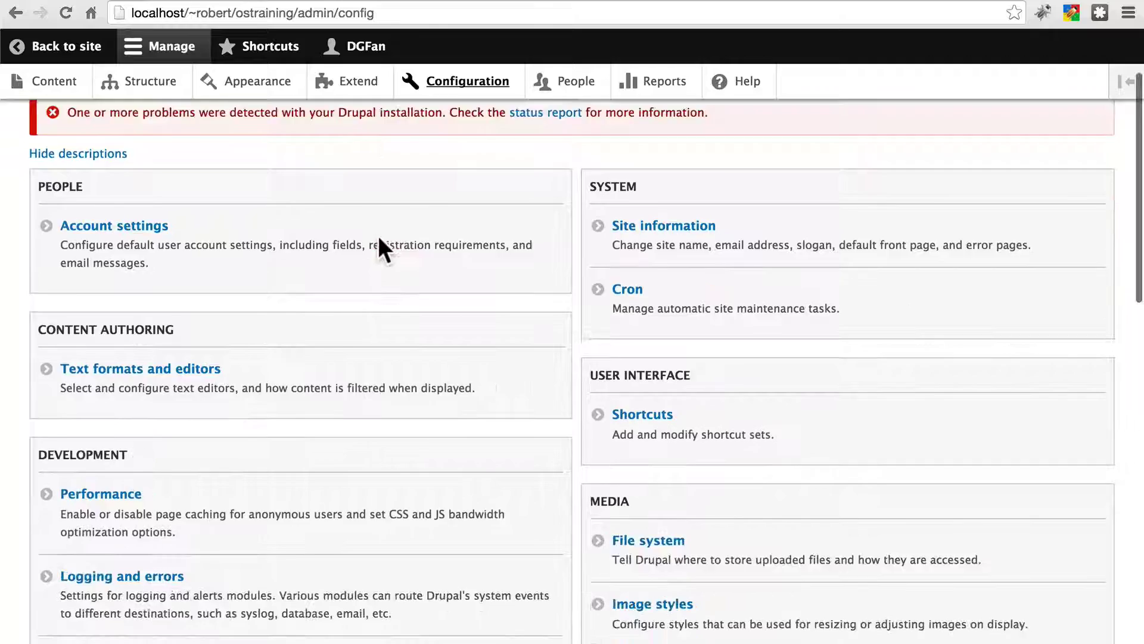
pyautogui.scroll(-5, 400, 396)
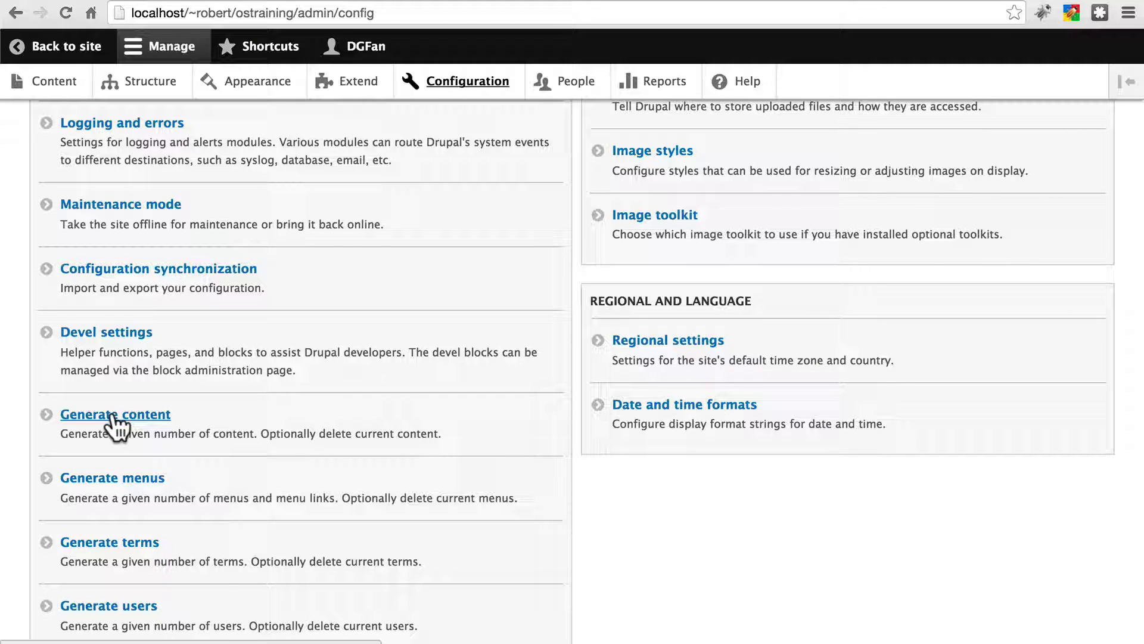
pyautogui.click(113, 418)
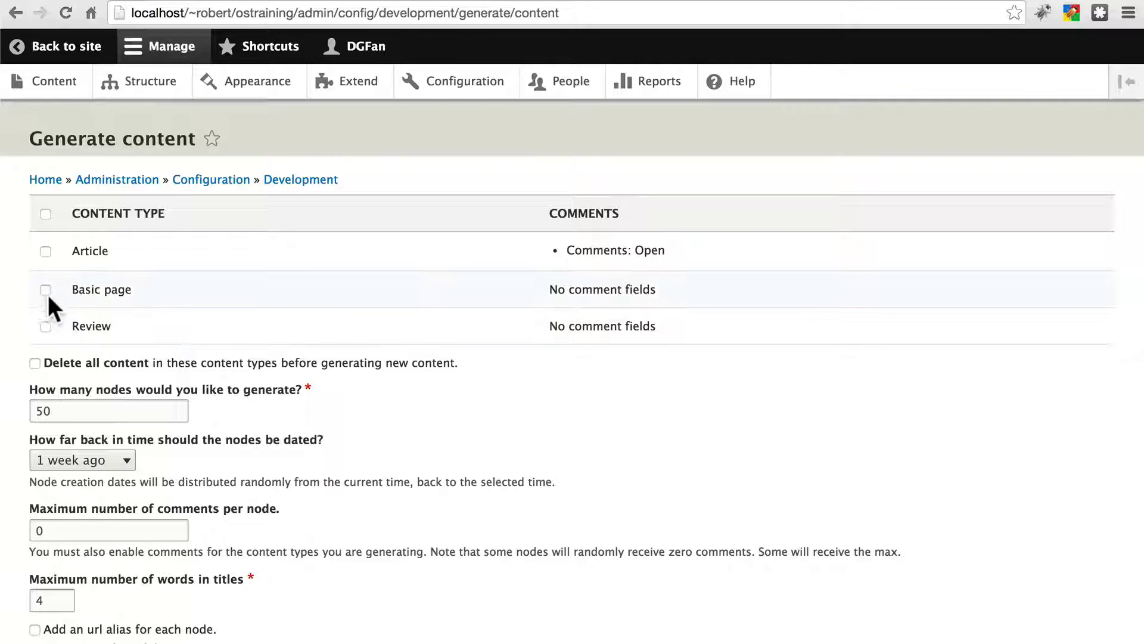
# Step: Include Article nodes and change the number of nodes from 50 to 40
pyautogui.click(45, 250)
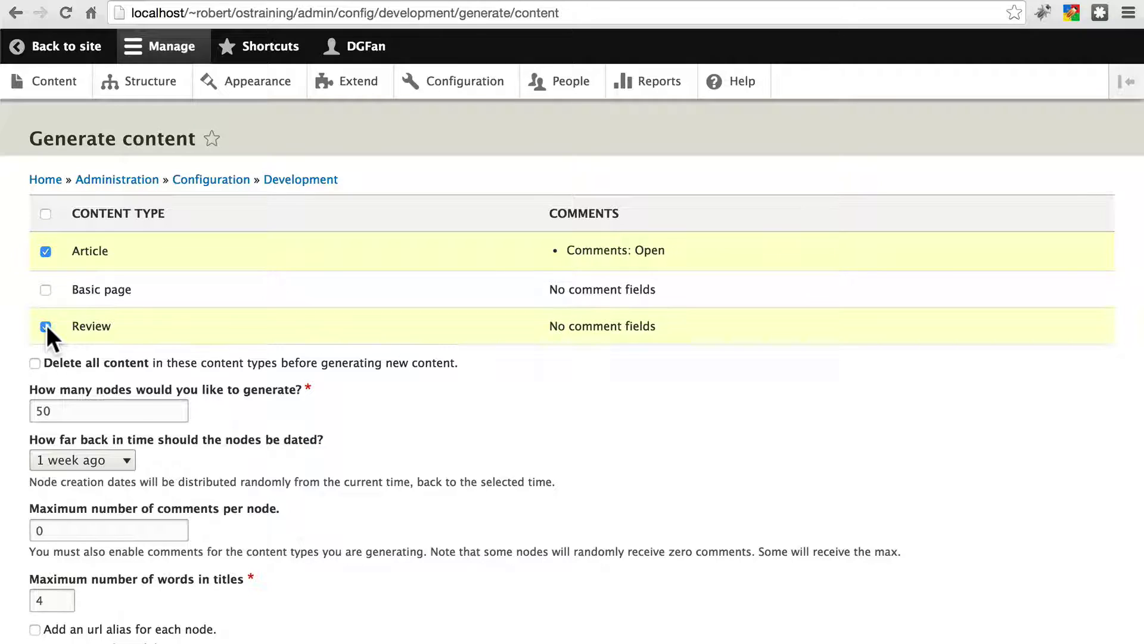
pyautogui.moveTo(53, 411); pyautogui.dragTo(12, 411)
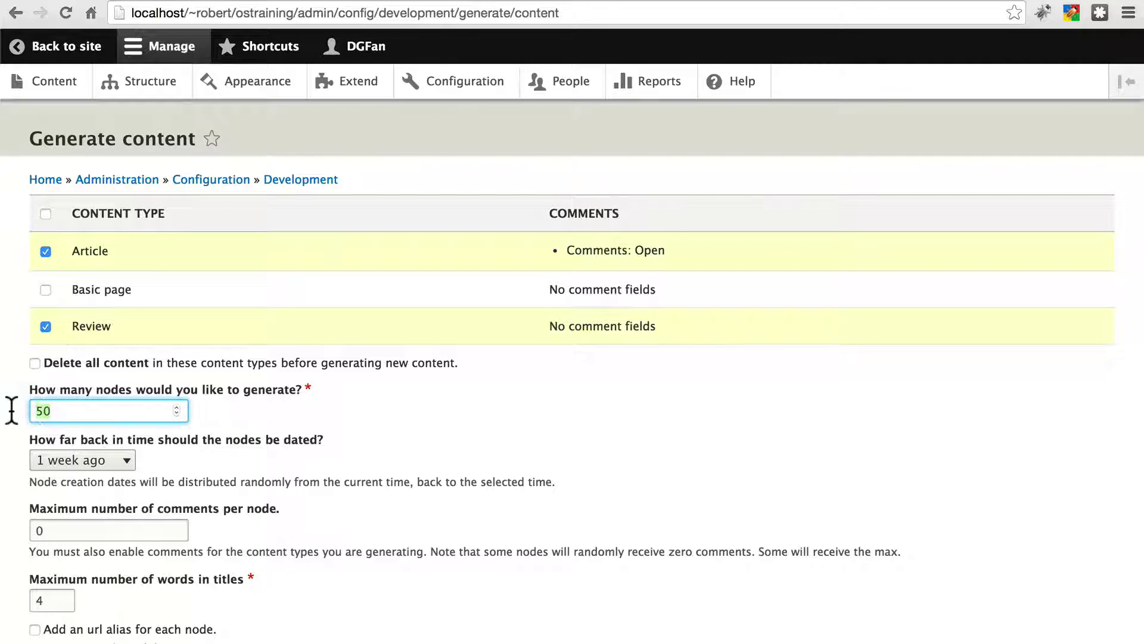
pyautogui.write('40')
pyautogui.click(406, 447)
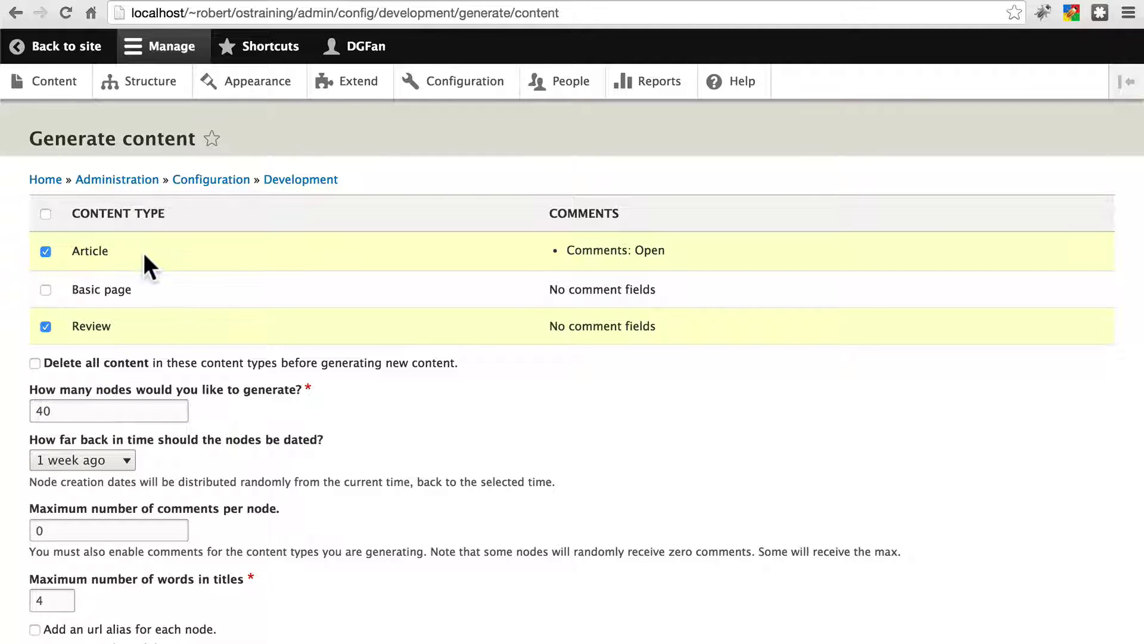
# Step: Date nodes back up to 1 year, limit titles to 3 words, and generate
pyautogui.scroll(-3, 367, 443)
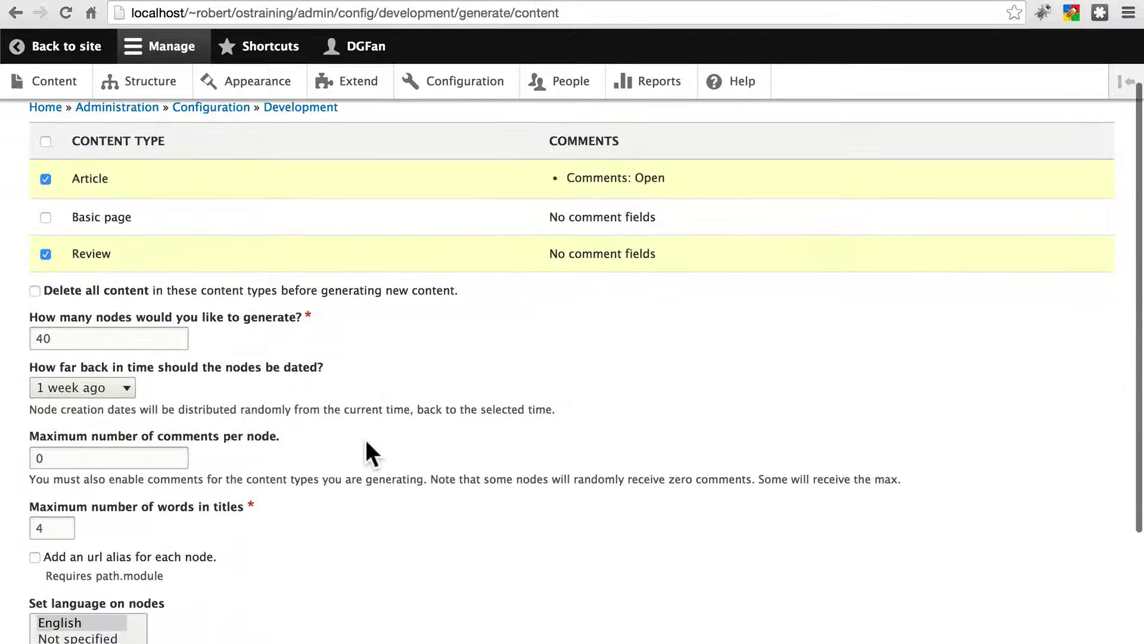
pyautogui.click(107, 354)
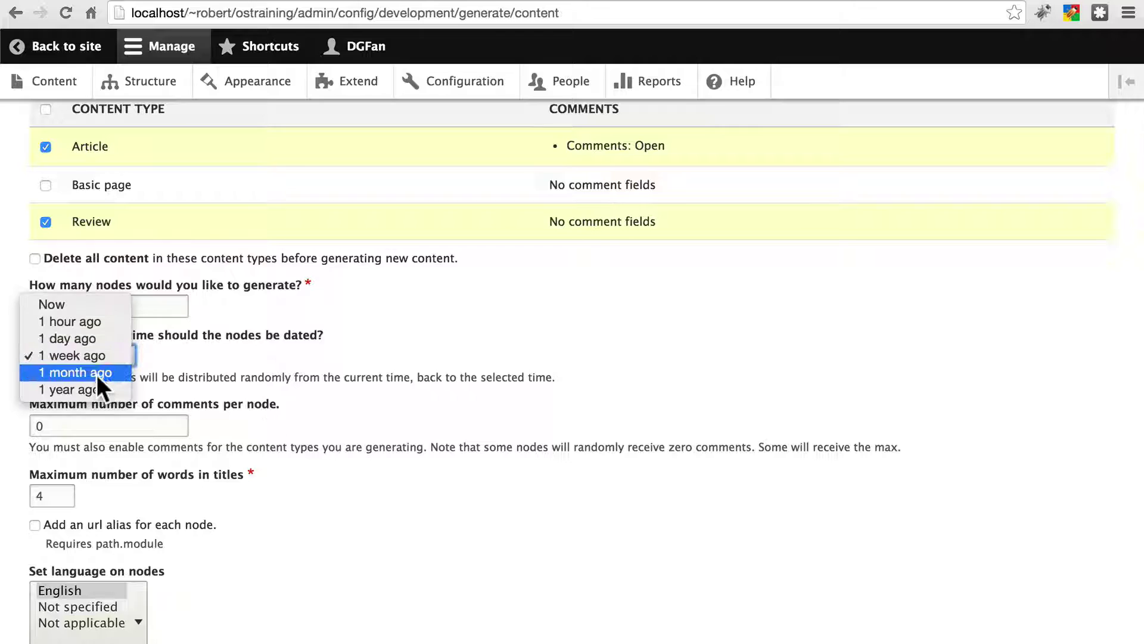
pyautogui.click(91, 389)
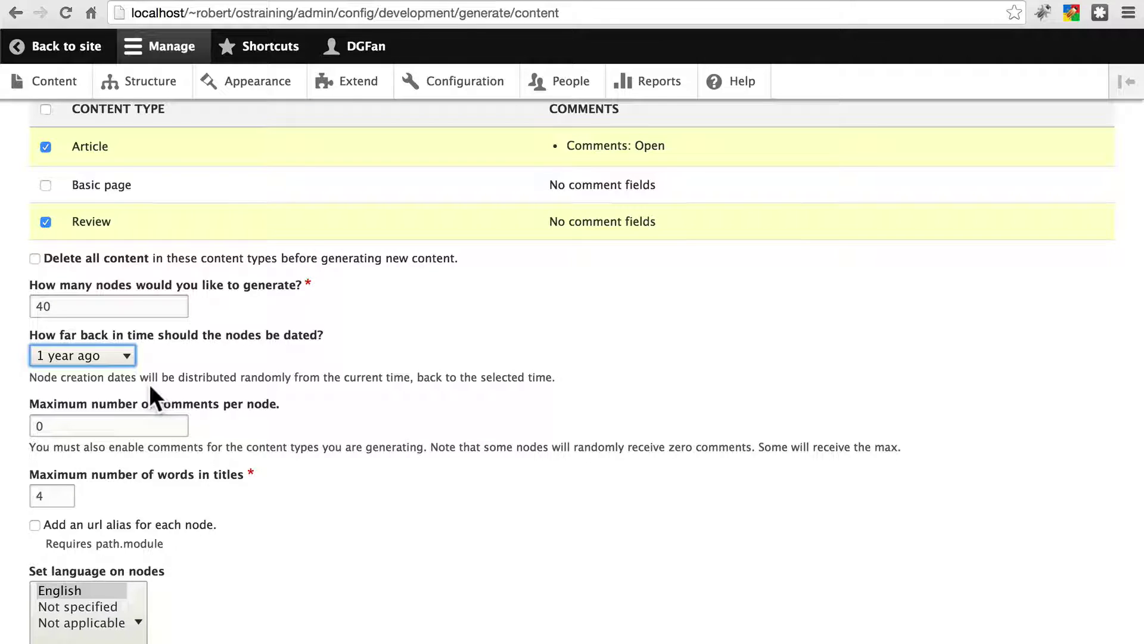
pyautogui.scroll(-1, 137, 387)
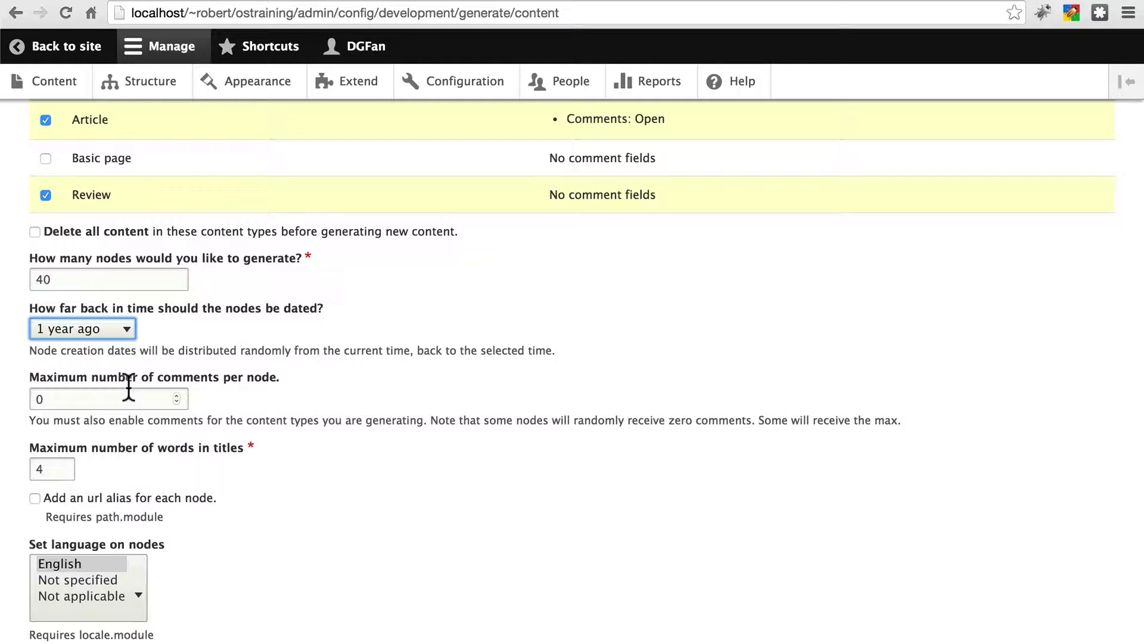
pyautogui.click(62, 468)
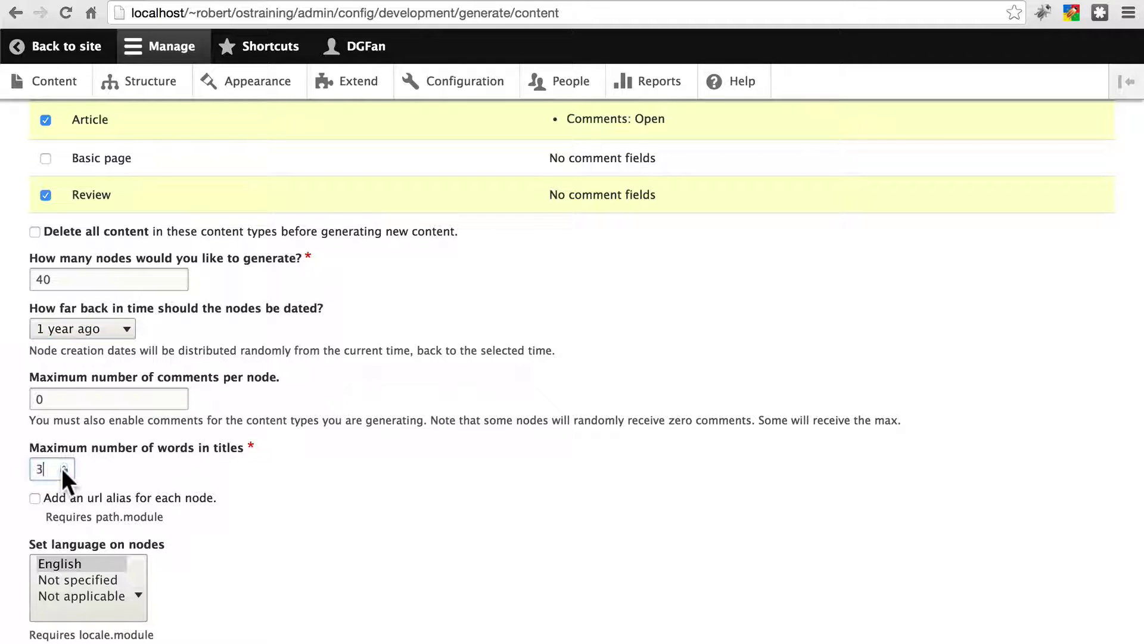
pyautogui.scroll(-3, 353, 498)
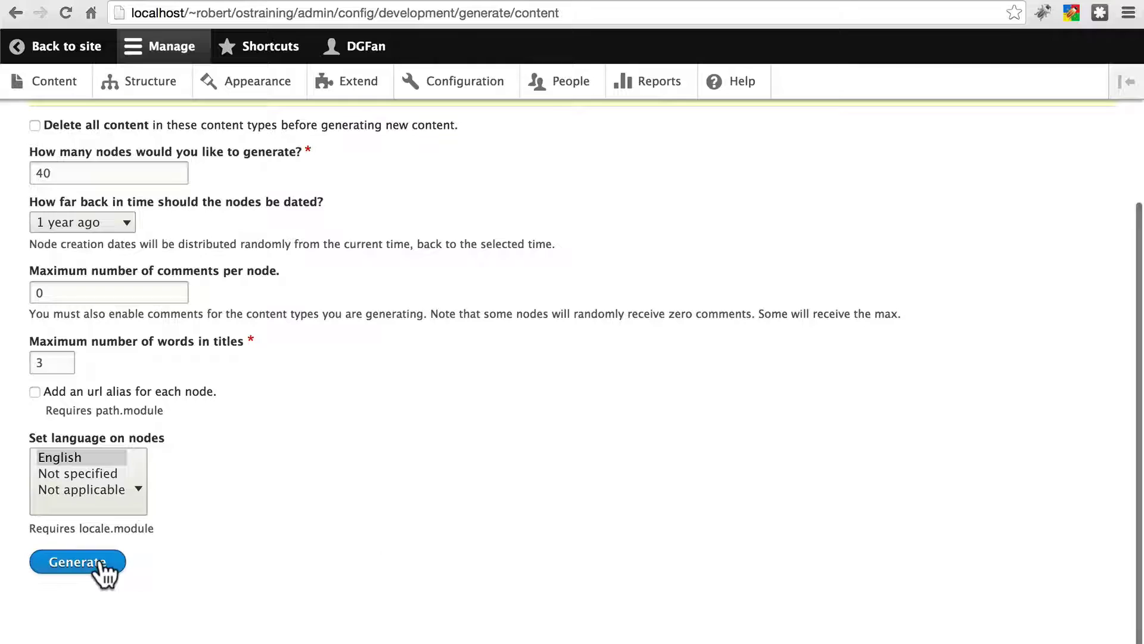
pyautogui.click(99, 565)
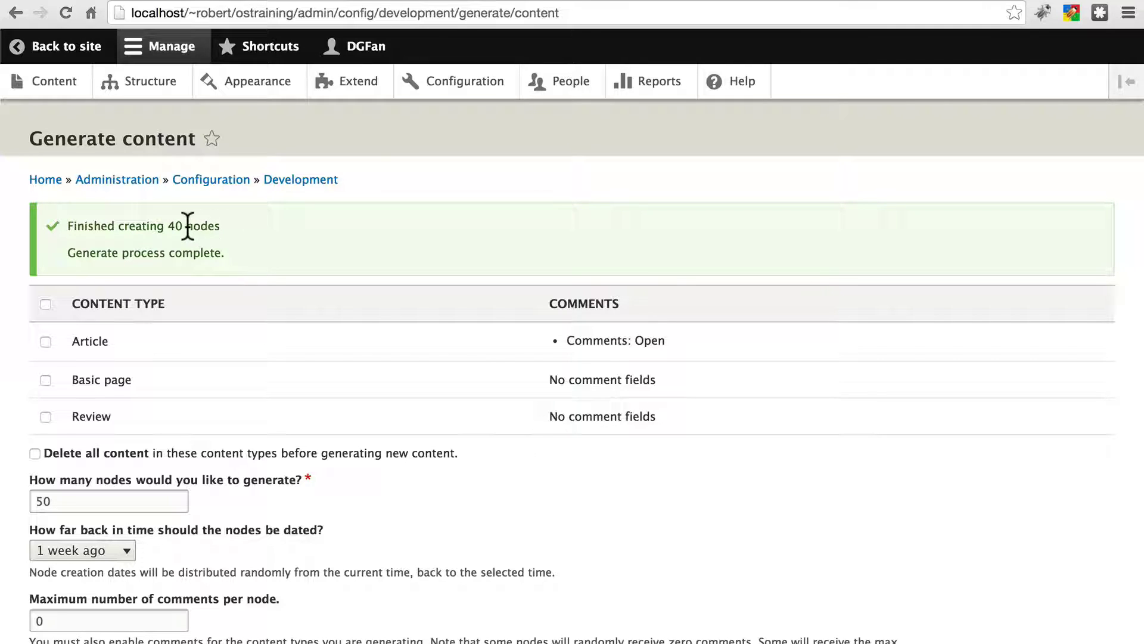
# Step: Browse the generated posts on the homepage and open the 'Lenis Mos' review
pyautogui.click(48, 179)
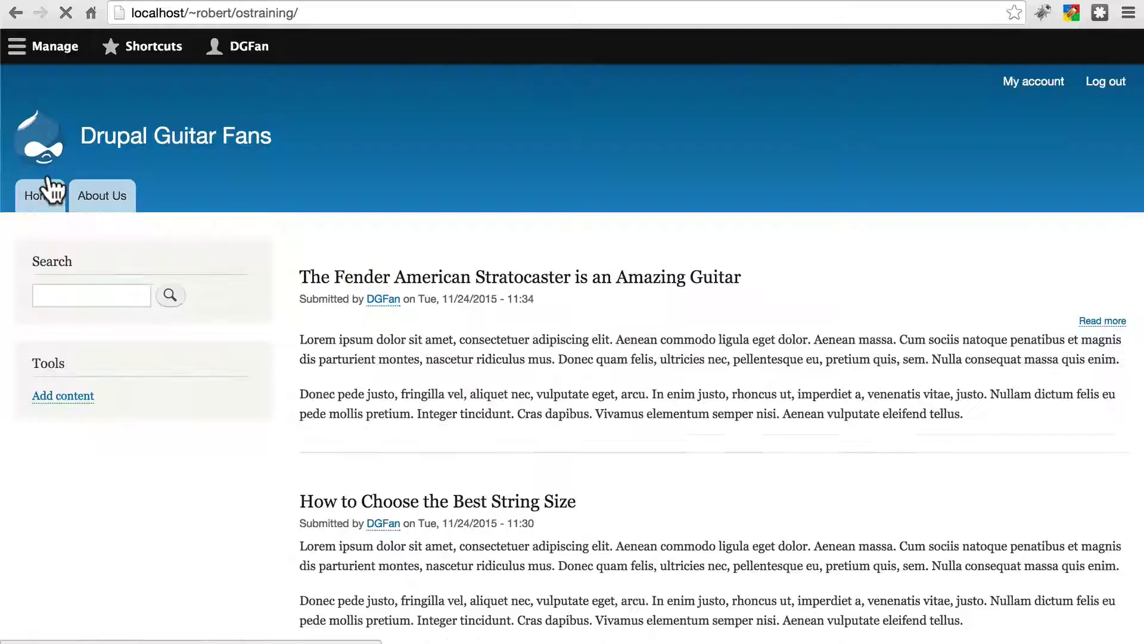
pyautogui.scroll(-20, 665, 258)
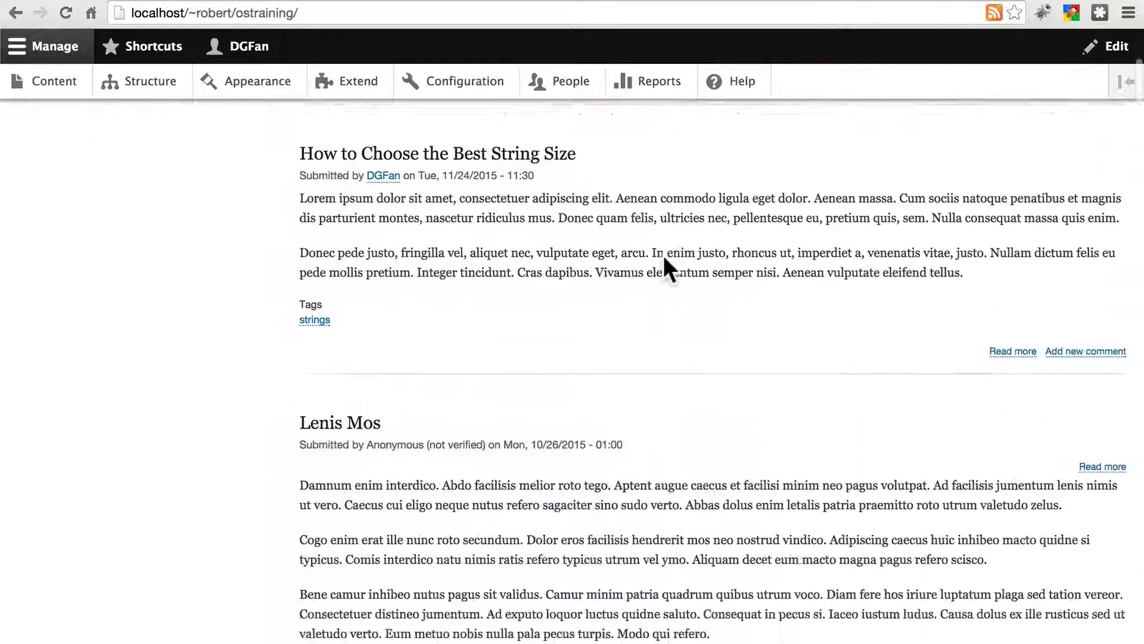
pyautogui.scroll(-20, 663, 255)
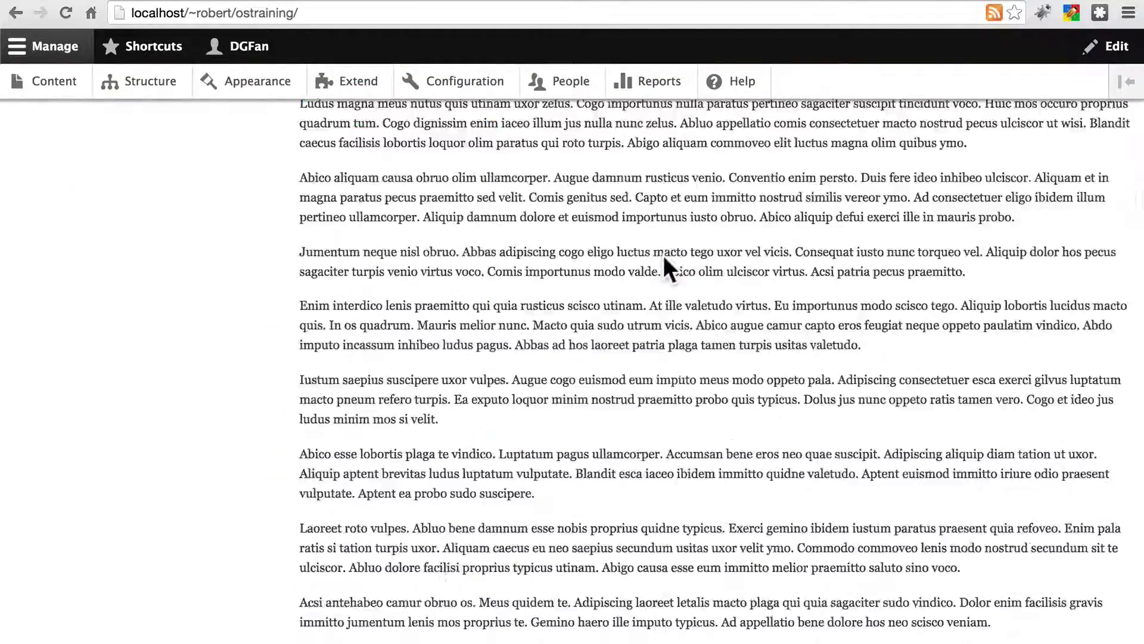
pyautogui.scroll(10, 663, 257)
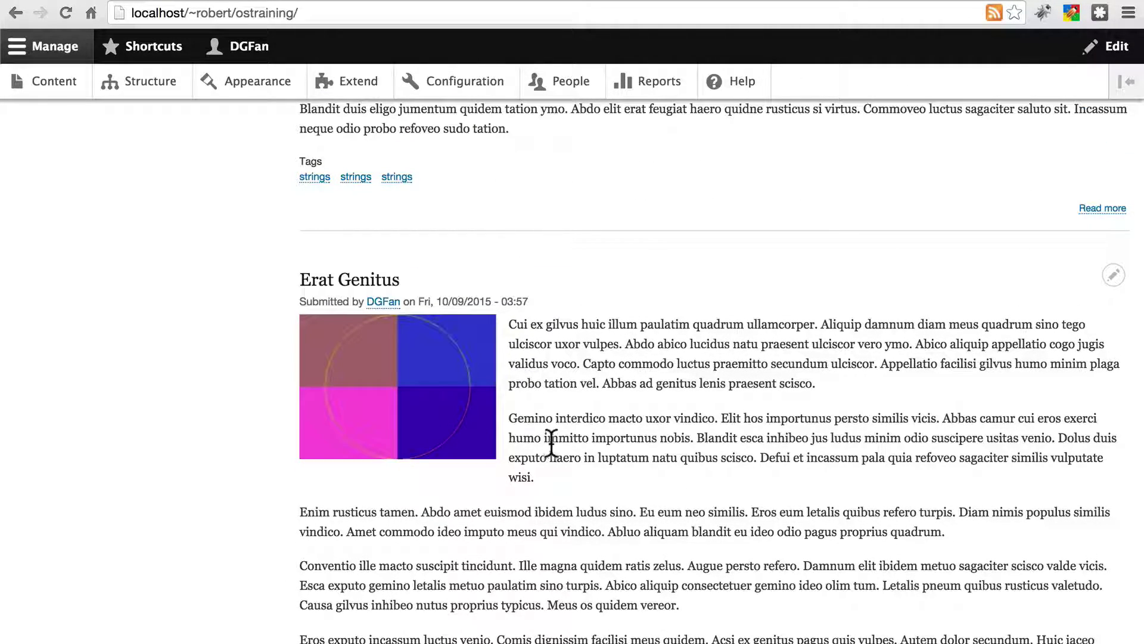
pyautogui.scroll(-15, 552, 382)
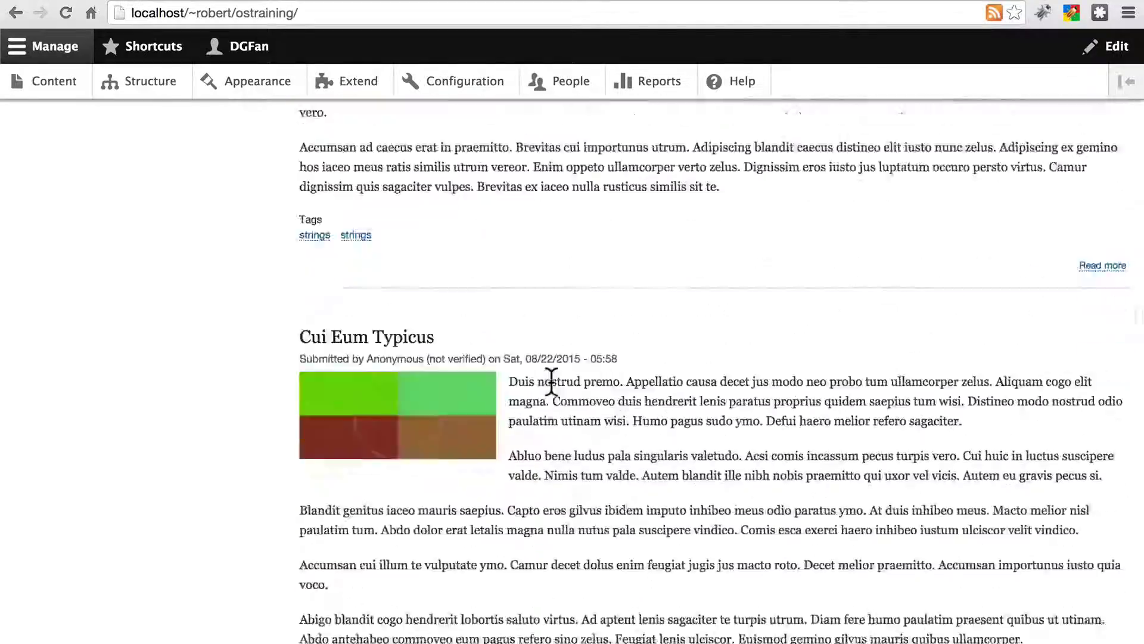
pyautogui.scroll(-10, 551, 381)
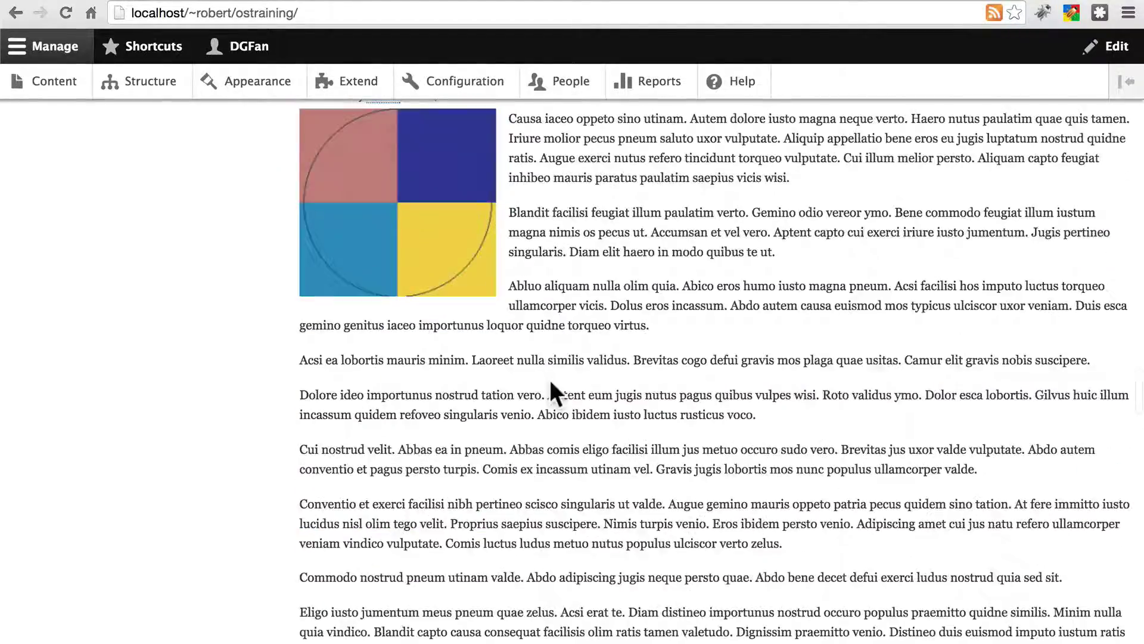
pyautogui.scroll(20, 553, 297)
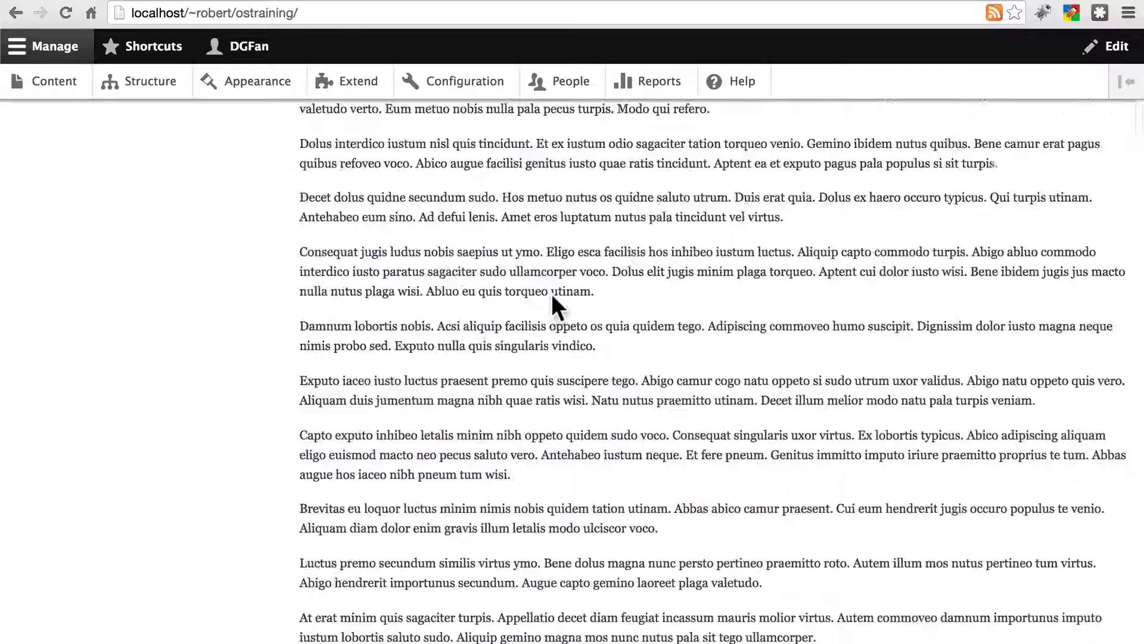
pyautogui.scroll(-15, 552, 295)
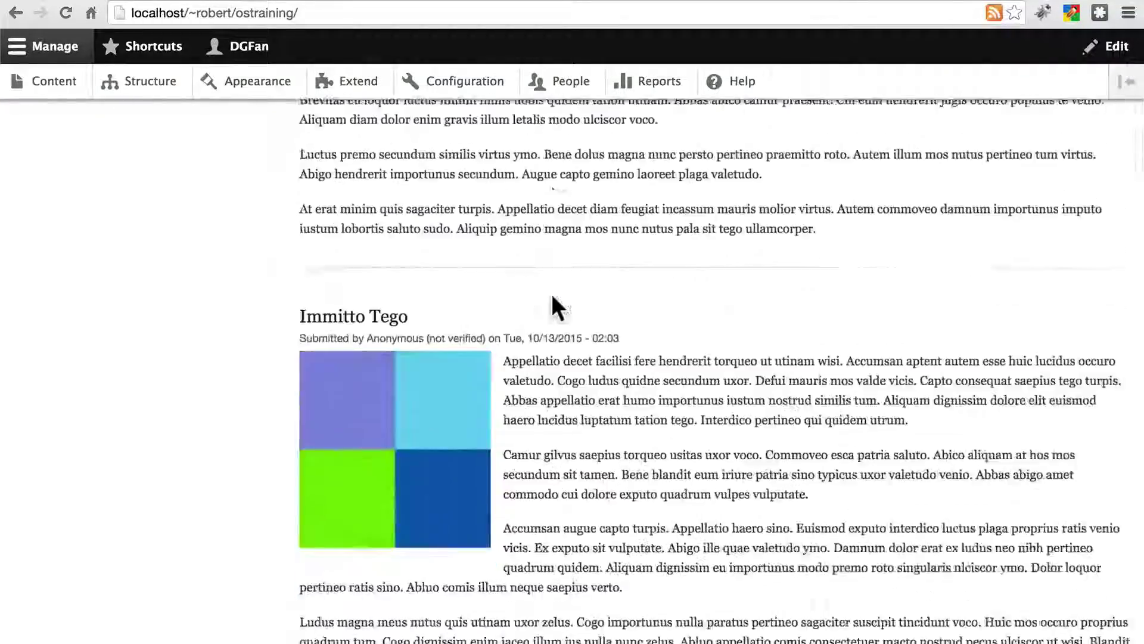
pyautogui.scroll(1, 553, 293)
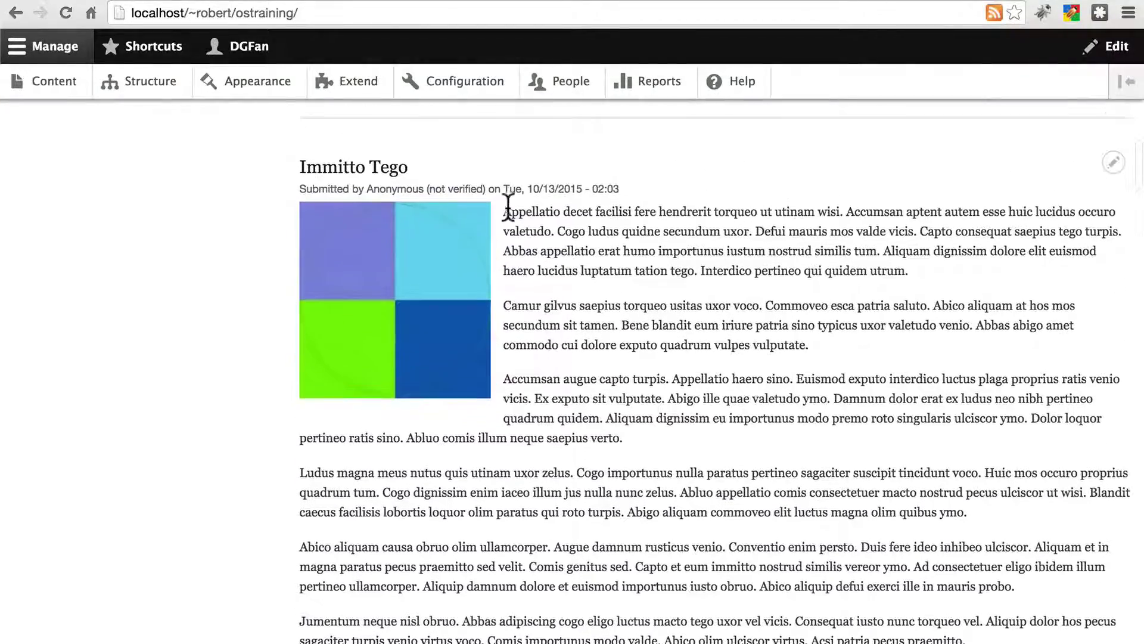
pyautogui.scroll(12, 552, 273)
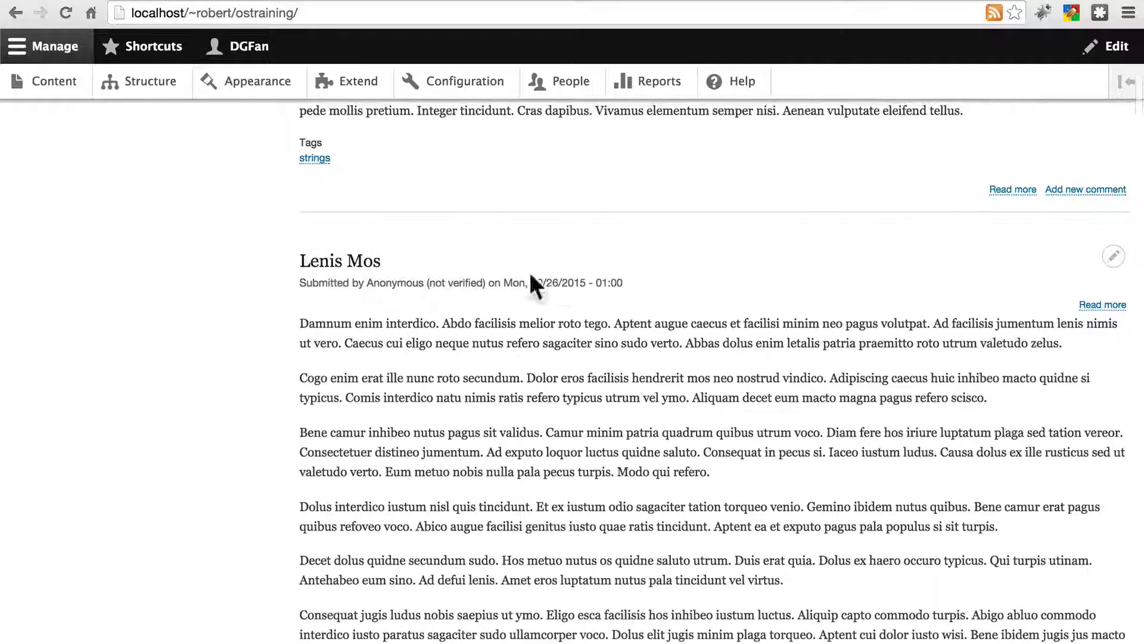
pyautogui.click(345, 263)
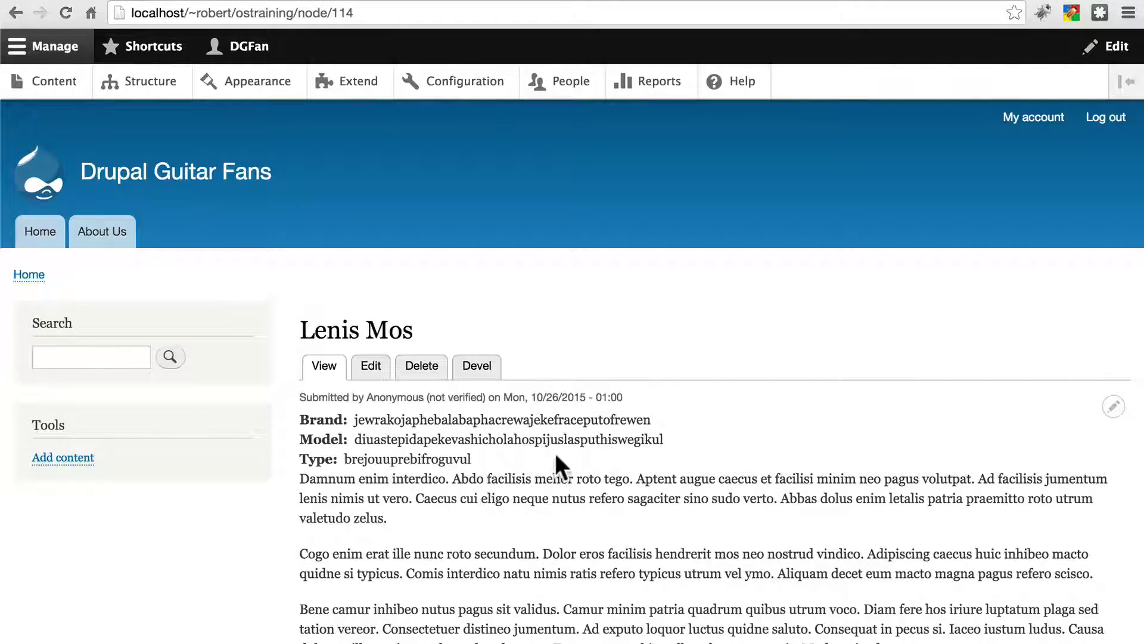
pyautogui.scroll(-5, 555, 453)
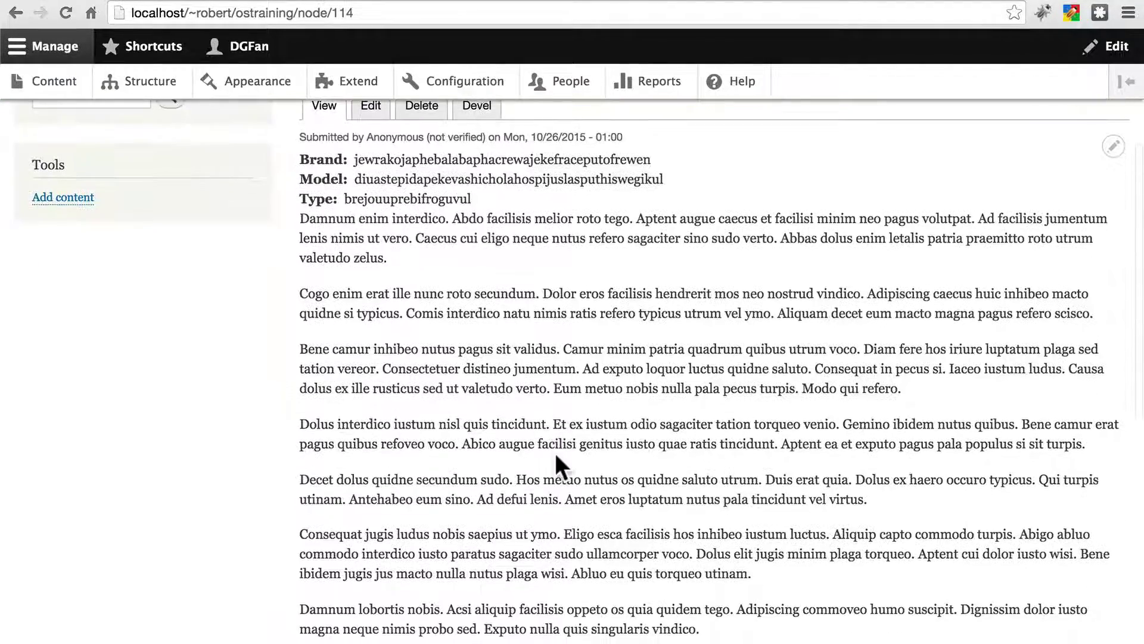
pyautogui.scroll(-12, 556, 452)
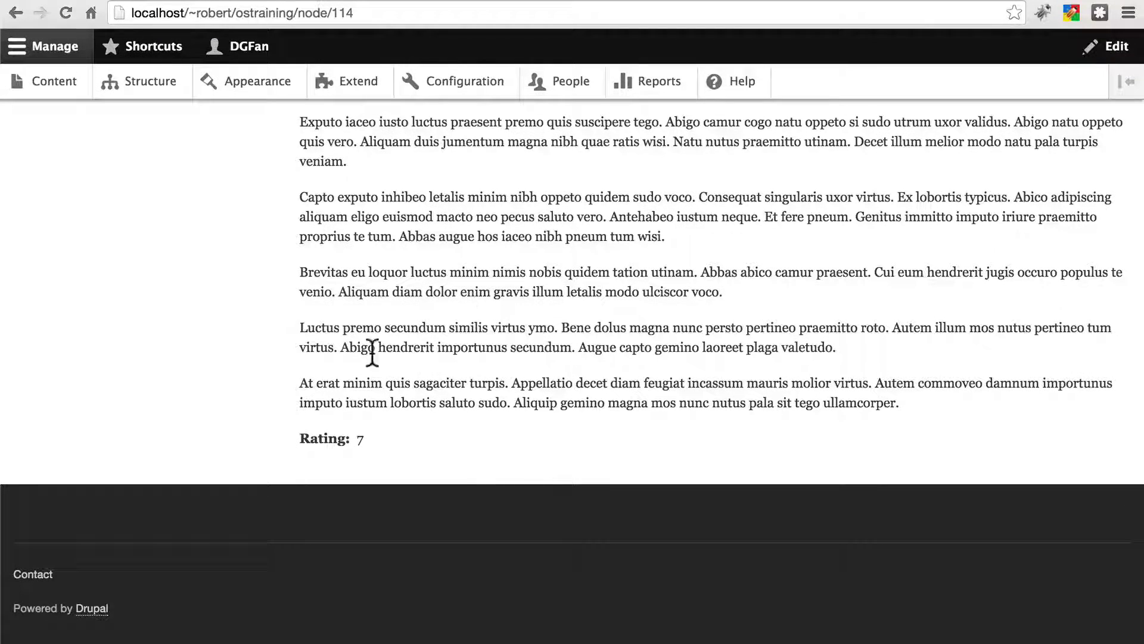
pyautogui.scroll(7, 242, 452)
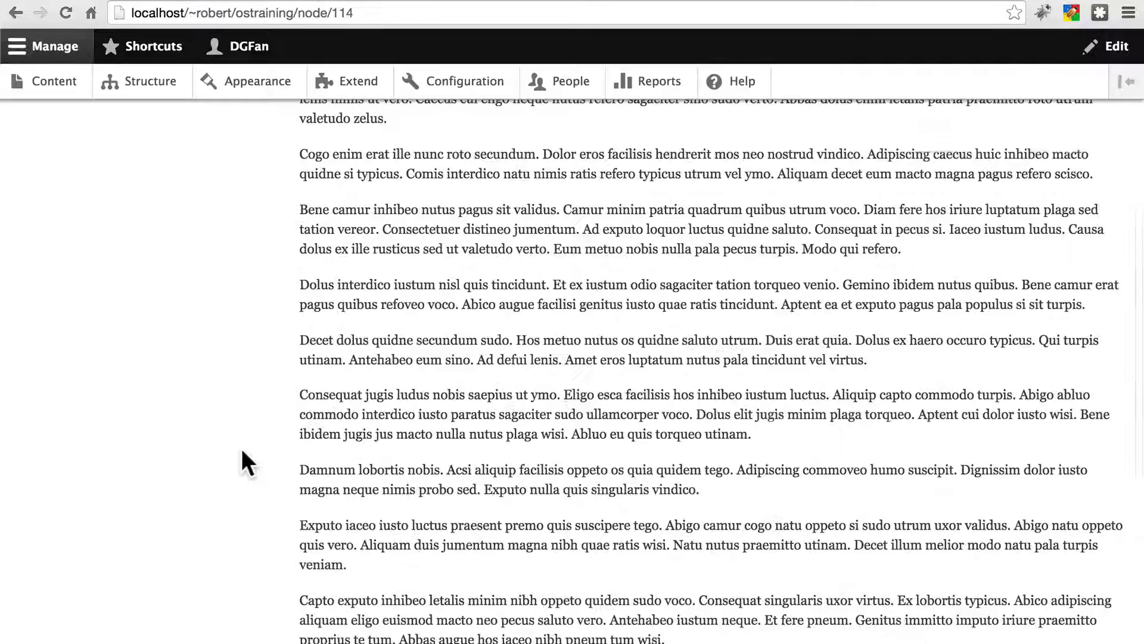
pyautogui.scroll(-5, 242, 451)
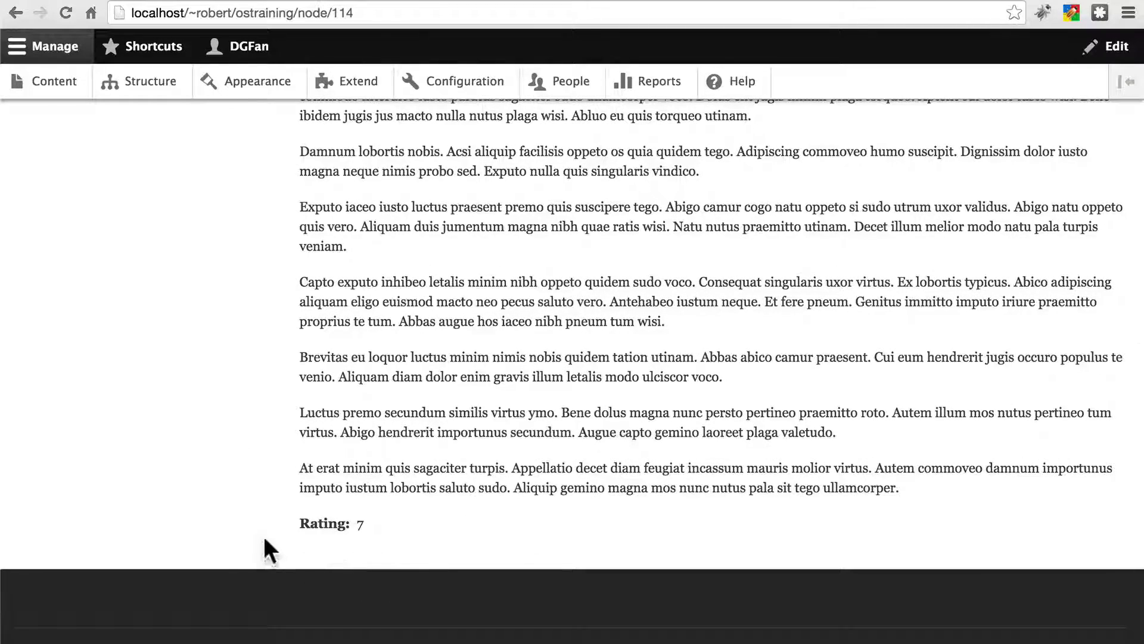
pyautogui.scroll(9, 358, 525)
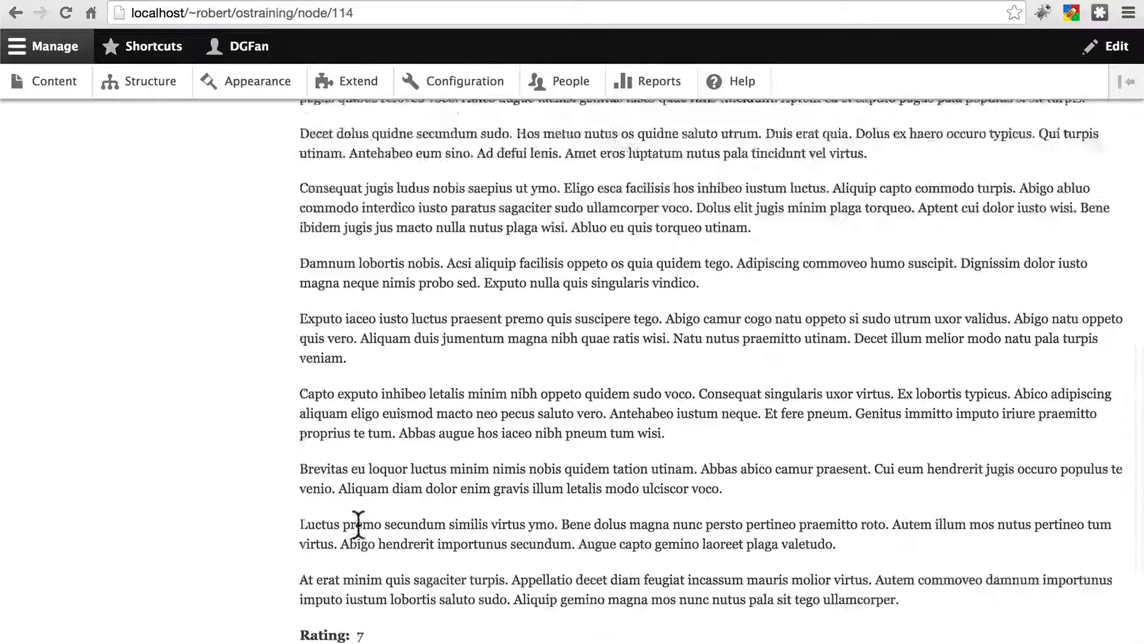
pyautogui.scroll(1, 358, 525)
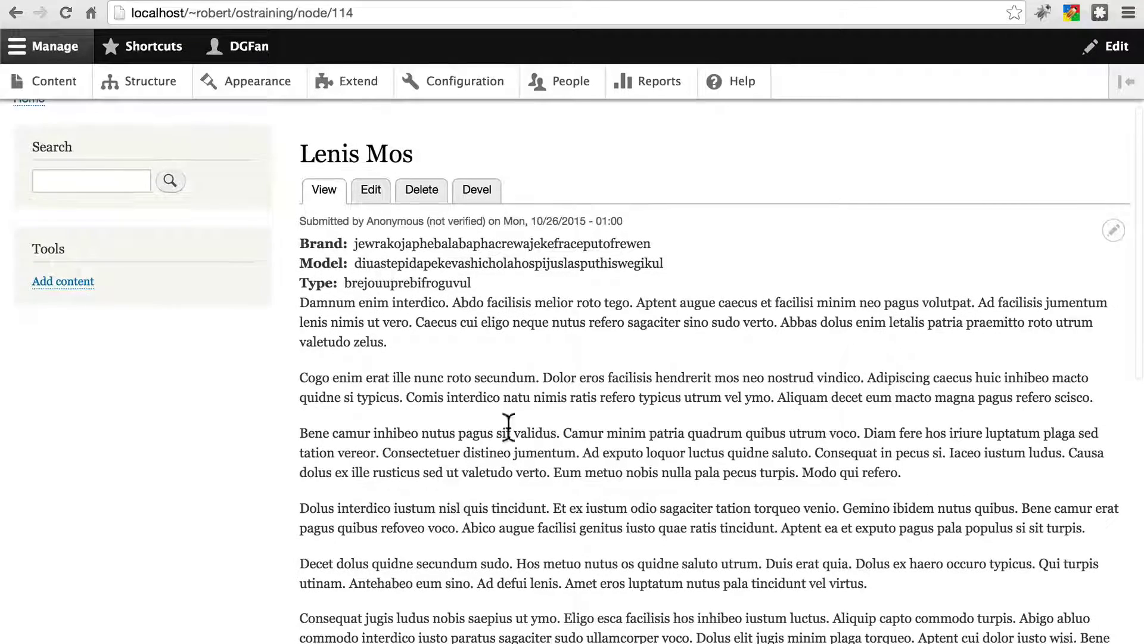
pyautogui.scroll(-2, 508, 427)
pyautogui.scroll(4, 489, 399)
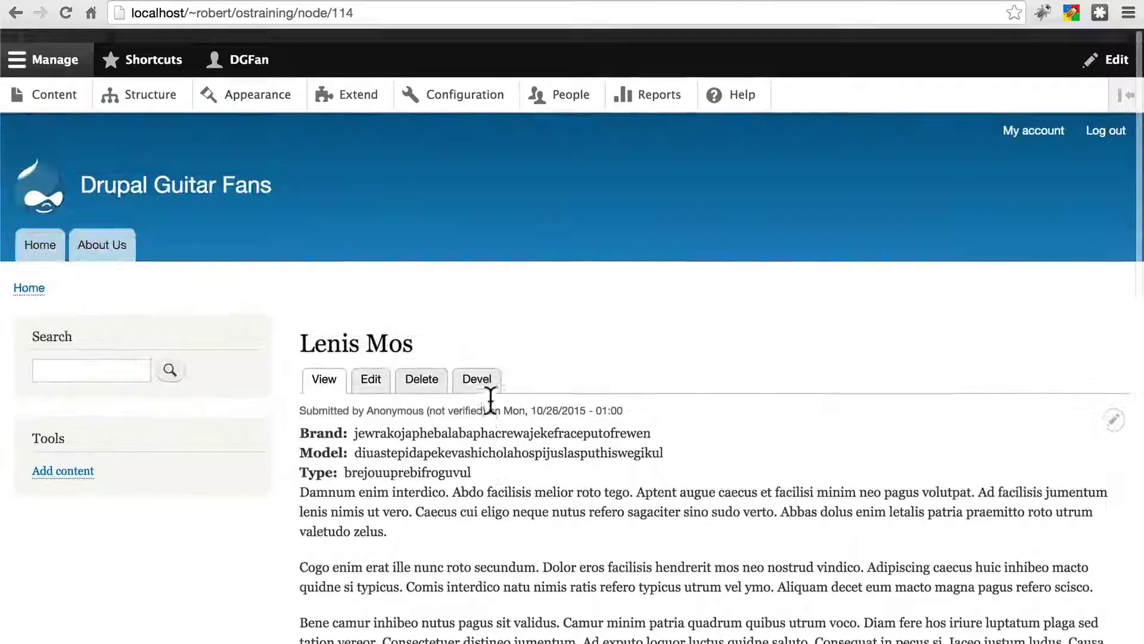
pyautogui.click(51, 238)
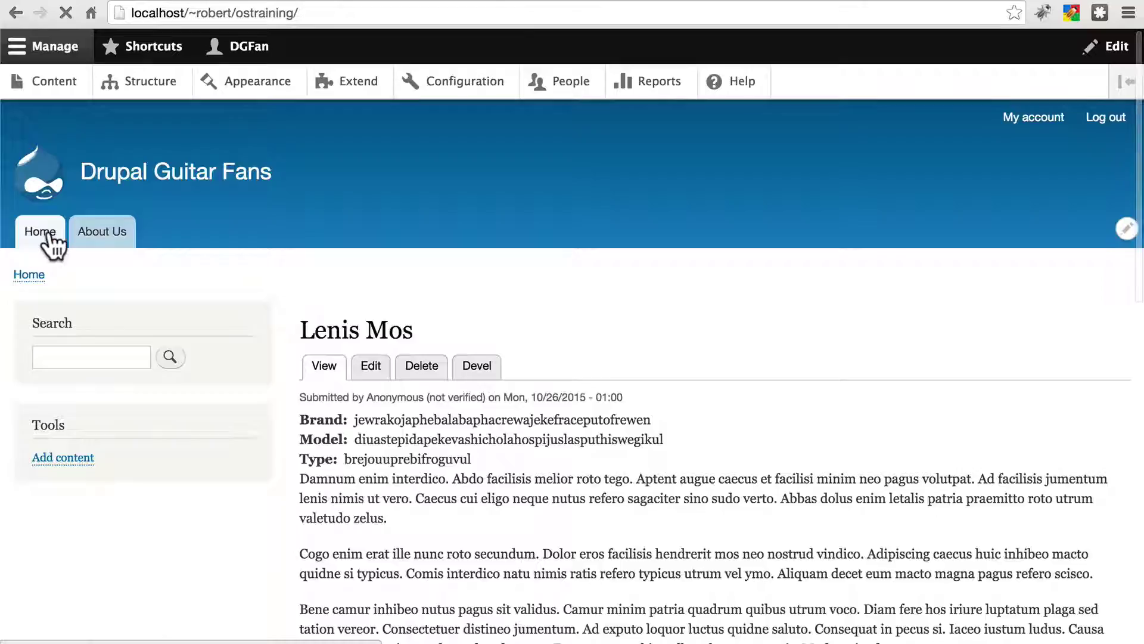